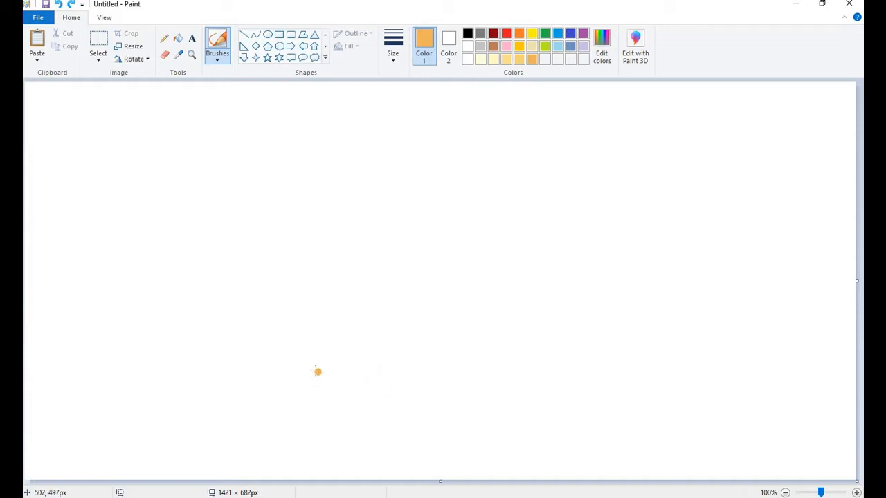
Paint the closed oval outline of a large bun in dark orange across the middle of the canvas, redrawing its upper part
mouse_move(301, 358)
left_mouse_down()
mouse_move(389, 387)
mouse_move(478, 397)
mouse_move(585, 382)
mouse_move(619, 357)
mouse_move(644, 334)
mouse_move(655, 283)
mouse_move(637, 231)
mouse_move(609, 200)
mouse_move(508, 176)
left_mouse_up()
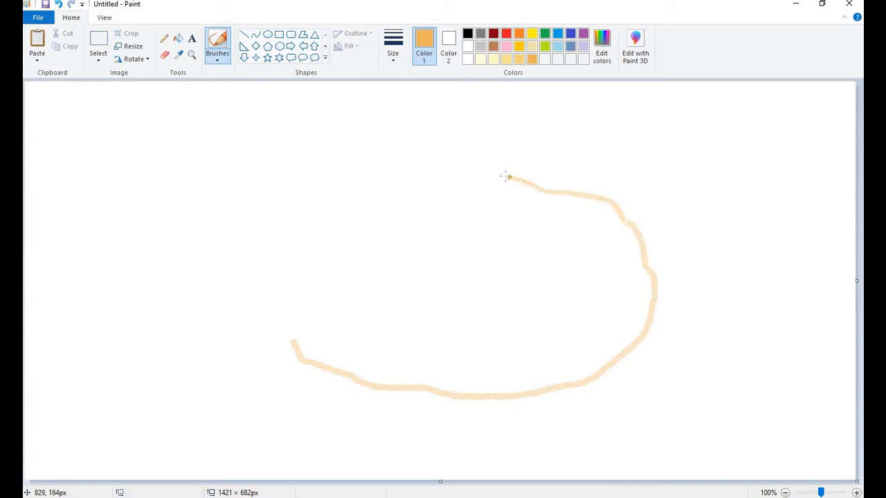
key("ctrl+z")
key("ctrl+z")
key("ctrl+z")
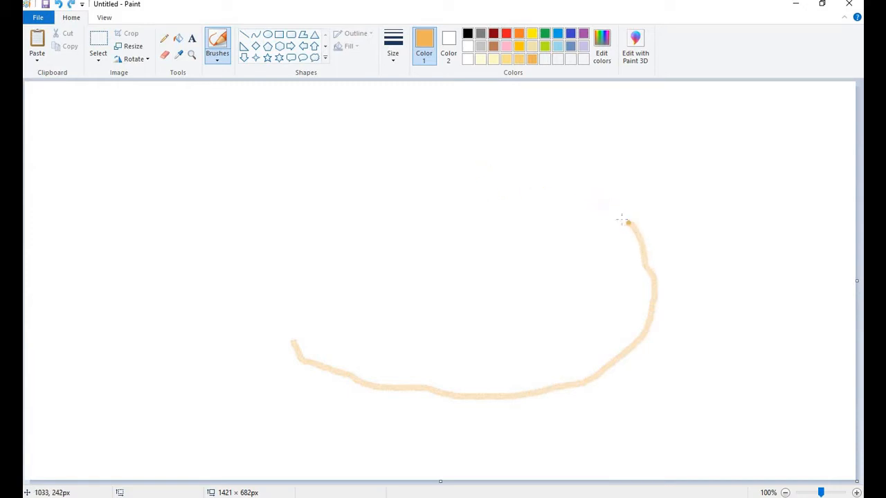
mouse_move(628, 221)
left_mouse_down()
mouse_move(540, 167)
mouse_move(492, 160)
mouse_move(364, 191)
mouse_move(322, 215)
mouse_move(297, 244)
mouse_move(285, 272)
mouse_move(290, 341)
left_mouse_up()
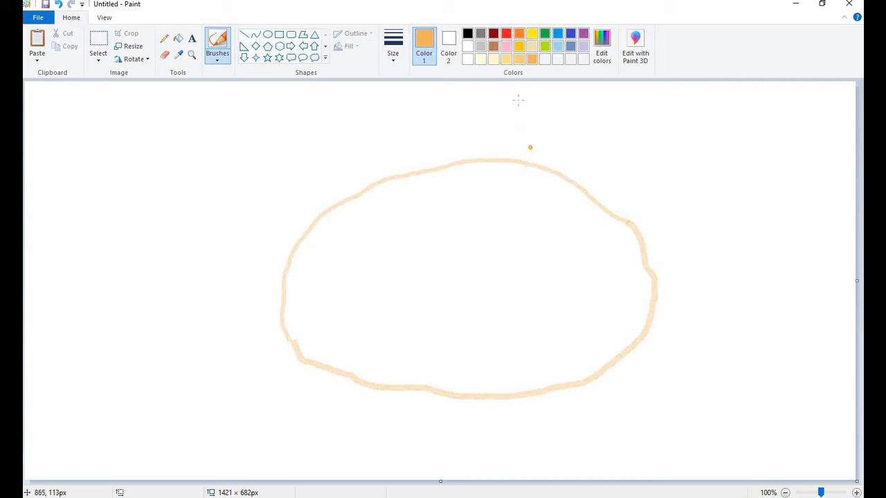
Shade a broad golden-orange band along the inside of the bun's lower rim with a thicker brush
left_click(516, 60)
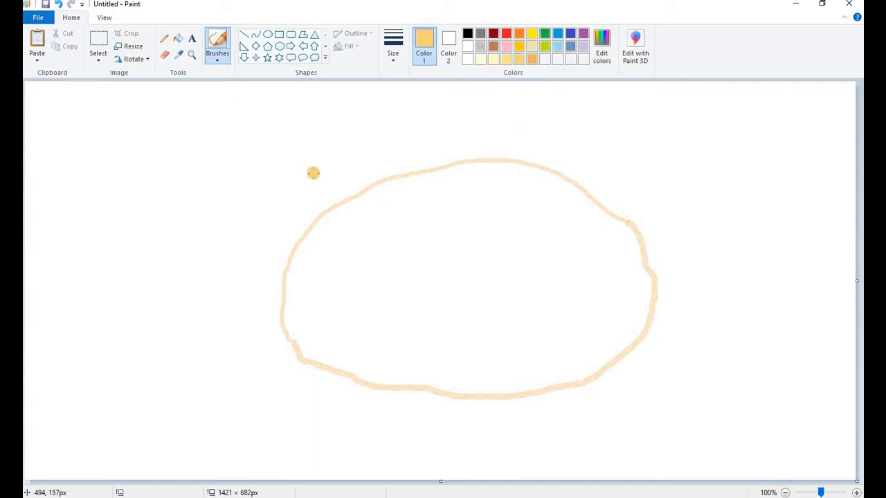
mouse_move(315, 328)
left_mouse_down()
mouse_move(377, 359)
mouse_move(310, 348)
mouse_move(379, 363)
mouse_move(318, 351)
mouse_move(445, 366)
mouse_move(394, 371)
mouse_move(449, 365)
mouse_move(472, 380)
mouse_move(531, 382)
mouse_move(562, 374)
mouse_move(610, 339)
mouse_move(619, 291)
mouse_move(573, 346)
left_mouse_up()
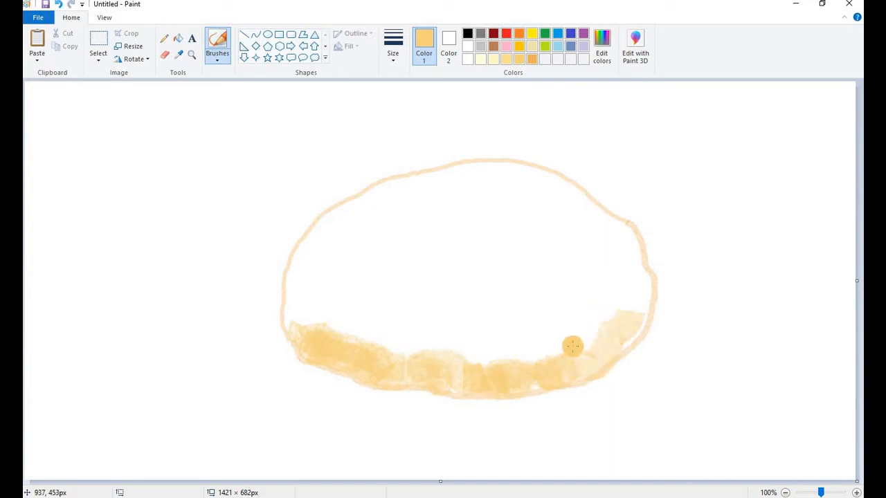
mouse_move(323, 331)
left_mouse_down()
mouse_move(290, 317)
mouse_move(400, 363)
mouse_move(542, 356)
mouse_move(634, 317)
mouse_move(641, 304)
mouse_move(617, 344)
left_mouse_up()
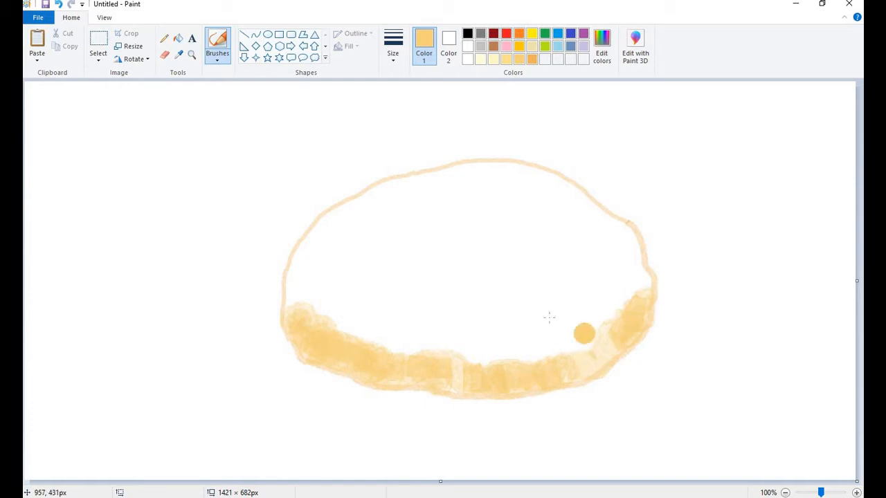
Fill the bun's interior with pale yellow up to the outline, blending it over the shaded lower band
left_click(493, 59)
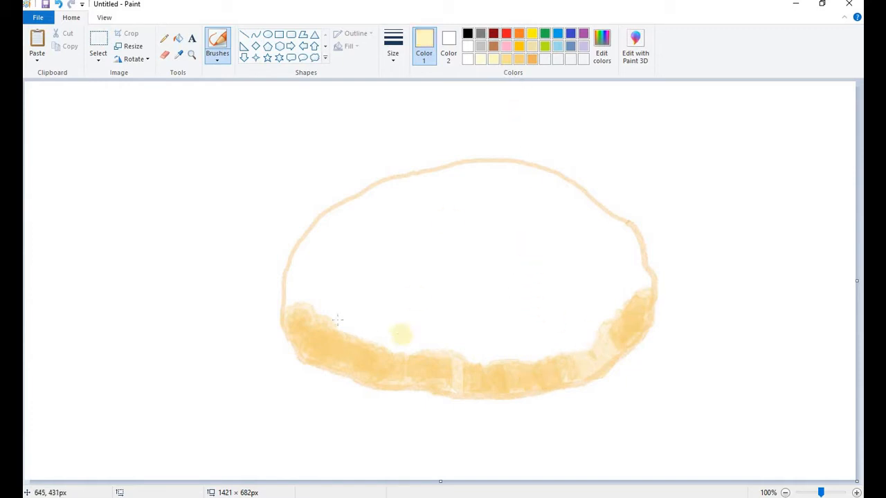
mouse_move(309, 305)
left_mouse_down()
mouse_move(315, 237)
mouse_move(360, 202)
mouse_move(318, 251)
mouse_move(305, 305)
mouse_move(410, 315)
mouse_move(409, 292)
mouse_move(413, 306)
mouse_move(462, 309)
mouse_move(471, 333)
mouse_move(453, 357)
mouse_move(380, 348)
mouse_move(436, 328)
mouse_move(549, 337)
mouse_move(603, 317)
mouse_move(614, 273)
mouse_move(380, 310)
mouse_move(390, 254)
mouse_move(524, 276)
mouse_move(456, 269)
mouse_move(462, 235)
mouse_move(499, 224)
mouse_move(380, 207)
mouse_move(398, 229)
mouse_move(512, 218)
mouse_move(542, 274)
mouse_move(564, 288)
mouse_move(562, 348)
mouse_move(494, 360)
mouse_move(569, 314)
mouse_move(612, 232)
left_mouse_up()
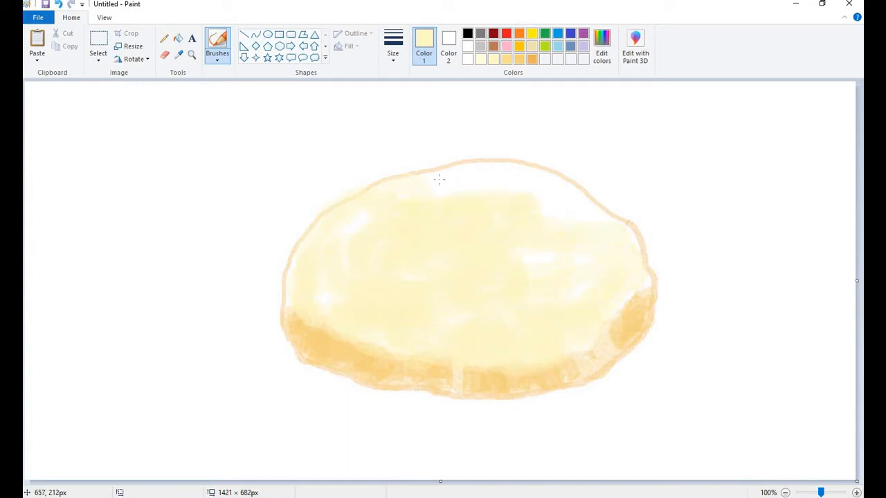
mouse_move(439, 179)
left_mouse_down()
mouse_move(546, 184)
mouse_move(587, 223)
mouse_move(474, 183)
left_mouse_up()
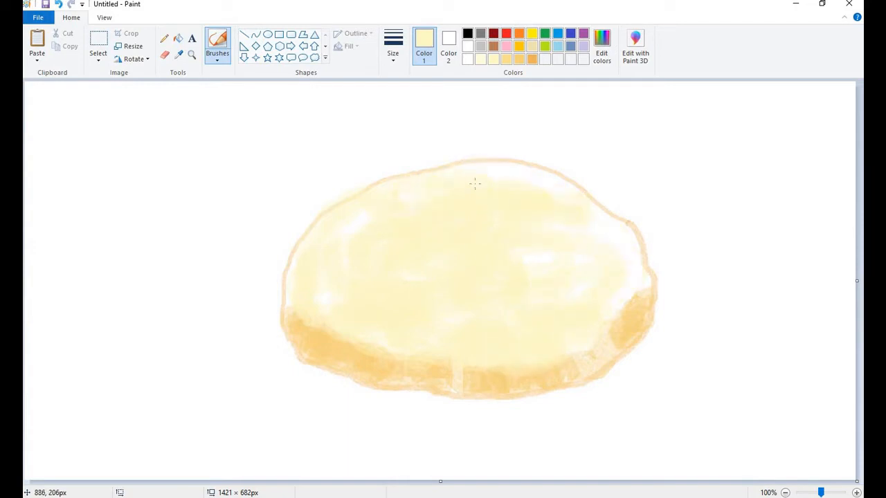
mouse_move(609, 289)
left_mouse_down()
mouse_move(623, 312)
mouse_move(601, 335)
mouse_move(452, 367)
mouse_move(300, 302)
mouse_move(374, 346)
mouse_move(367, 323)
mouse_move(331, 335)
mouse_move(382, 352)
mouse_move(310, 312)
mouse_move(410, 345)
mouse_move(307, 320)
mouse_move(300, 239)
left_mouse_up()
left_click_drag(447, 168, 493, 162)
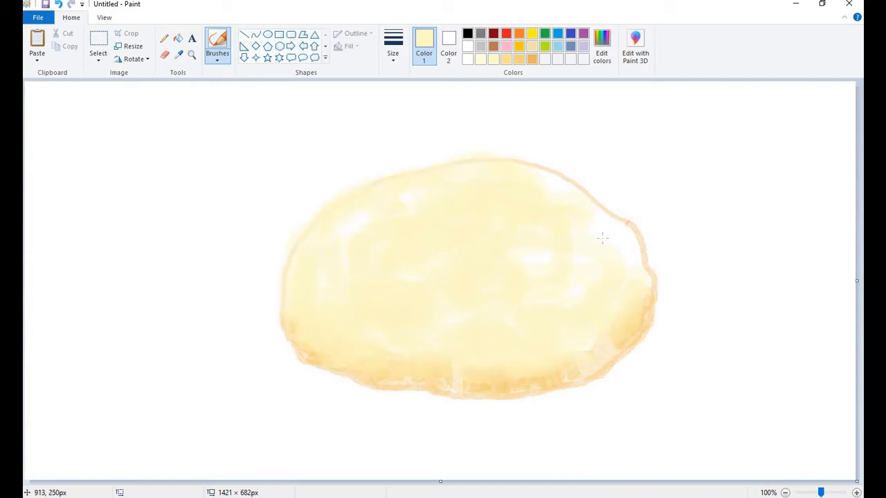
left_click_drag(600, 265, 638, 277)
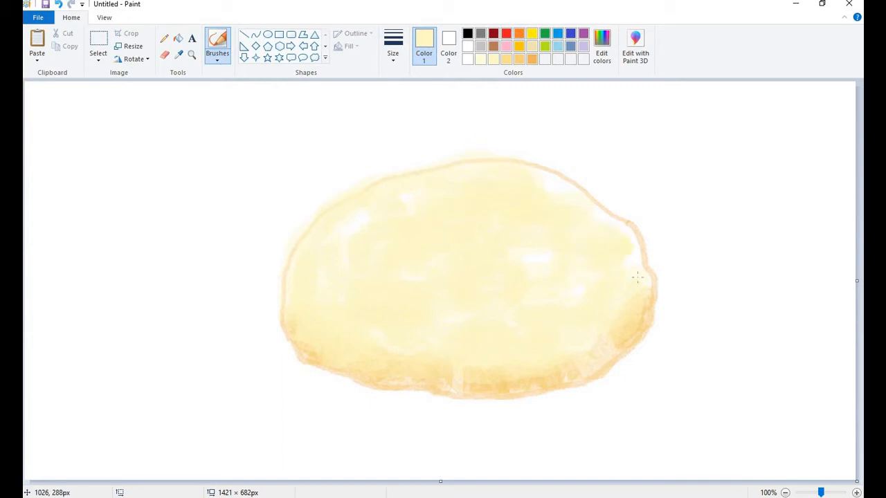
Paint three curved light-orange bands across the bun, sloping down from its left side to its right side
left_click(519, 59)
left_click_drag(519, 163, 562, 192)
key("ctrl+z")
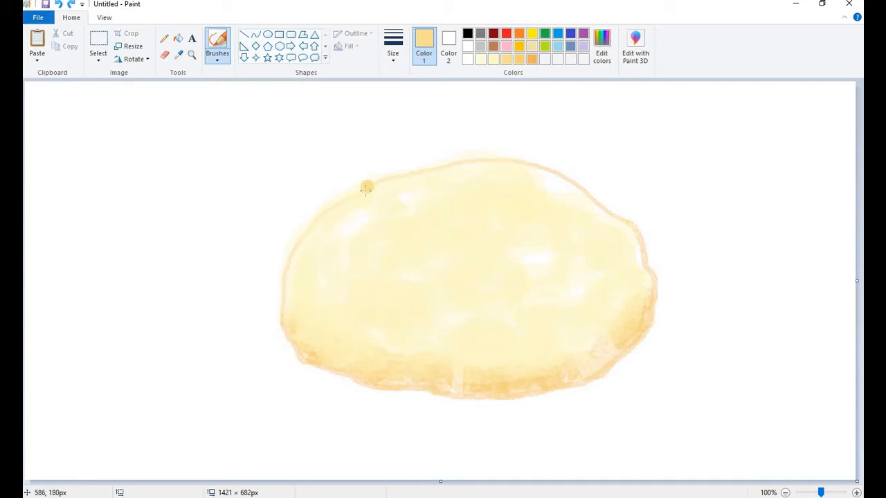
mouse_move(367, 192)
left_mouse_down()
mouse_move(438, 192)
mouse_move(558, 220)
mouse_move(590, 236)
mouse_move(652, 292)
left_mouse_up()
mouse_move(299, 249)
left_mouse_down()
mouse_move(390, 245)
mouse_move(510, 279)
mouse_move(592, 322)
mouse_move(624, 356)
left_mouse_up()
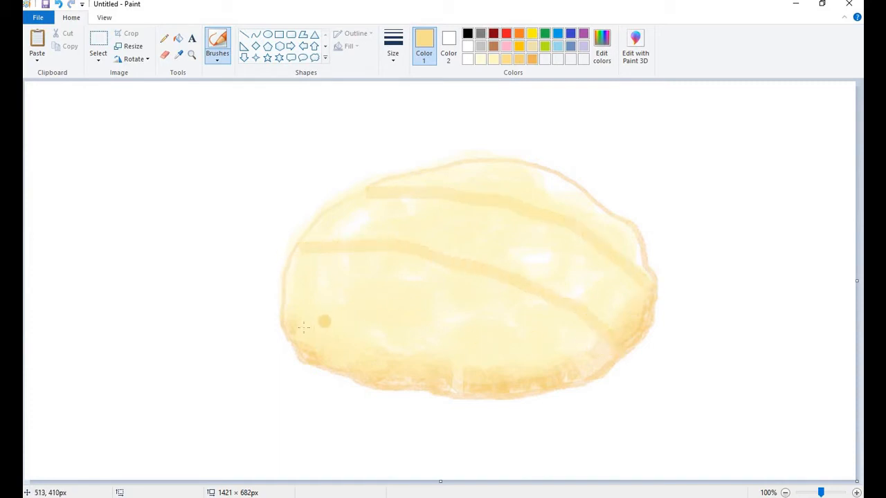
left_click_drag(298, 299, 400, 324)
key("ctrl+z")
left_click_drag(289, 308, 423, 336)
key("ctrl+z")
mouse_move(283, 298)
left_mouse_down()
mouse_move(463, 338)
mouse_move(572, 388)
left_mouse_up()
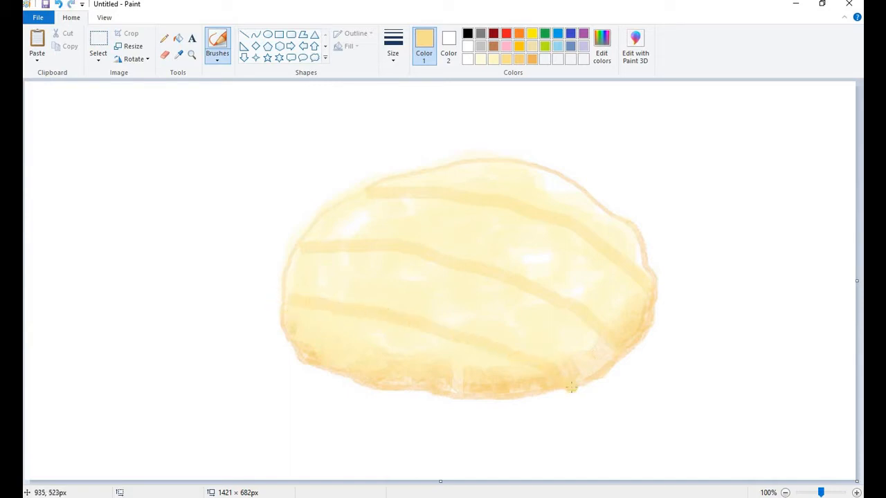
Paint the first light-orange cross line from the bun's upper-left edge down over the three bands, thickening the crossings
left_click(388, 276)
key("ctrl+z")
left_click(436, 172)
left_click(411, 197)
left_click_drag(410, 199, 380, 235)
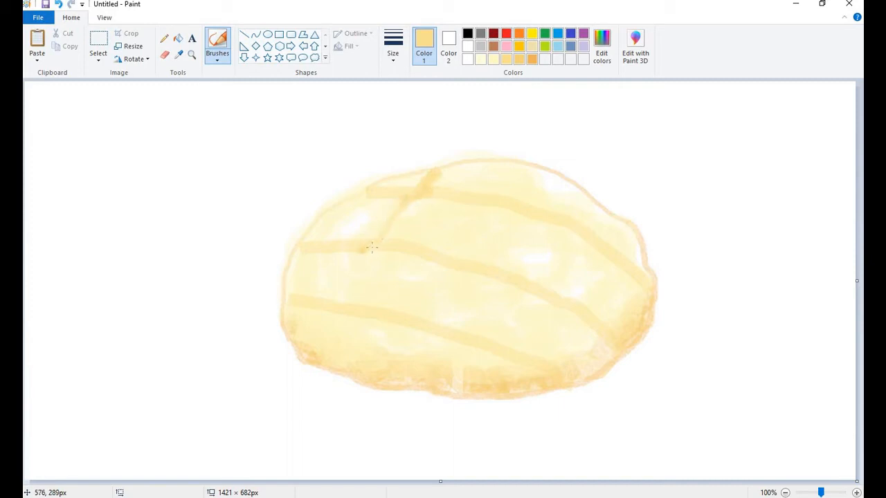
left_click_drag(333, 301, 381, 236)
left_click_drag(331, 313, 331, 349)
left_click_drag(294, 304, 335, 305)
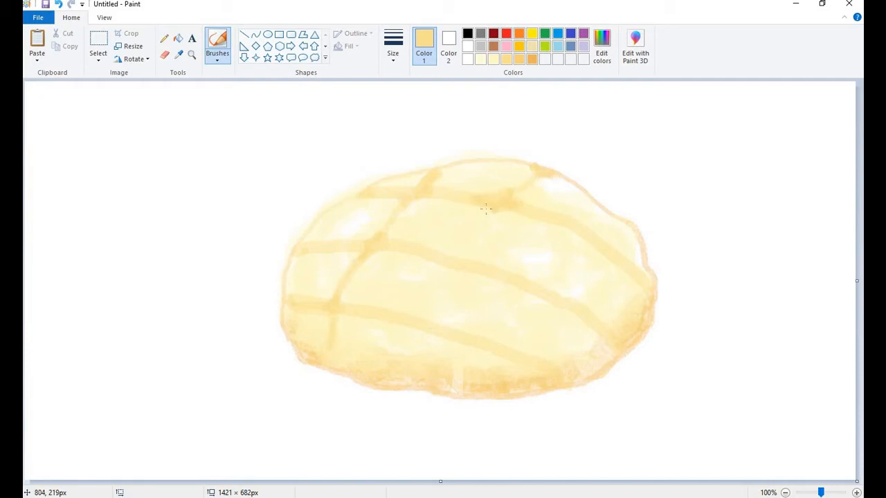
Paint a second light-orange cross line from the bun's top edge down through all three bands to the lower rim
mouse_move(496, 210)
left_mouse_down()
mouse_move(458, 249)
mouse_move(505, 210)
left_mouse_up()
left_click(481, 266)
left_click_drag(470, 248, 442, 253)
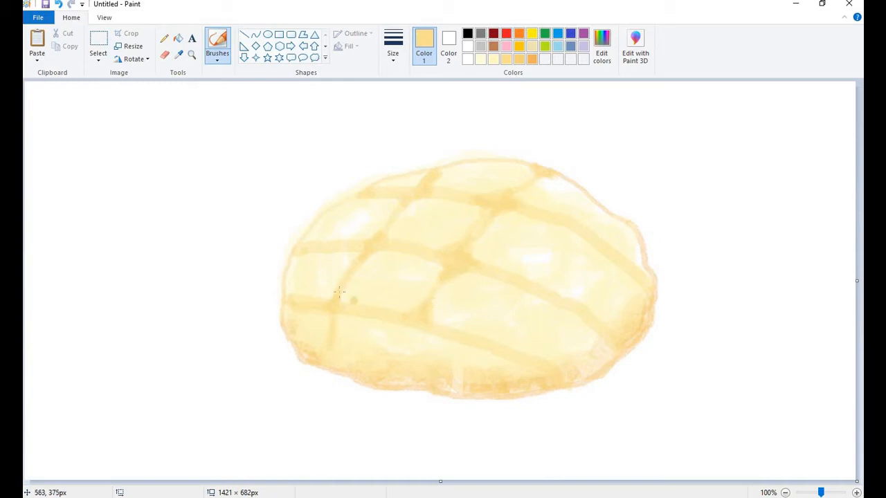
left_click(419, 348)
Paint two more light-orange cross lines over the right half of the bun to complete the grid
left_click_drag(592, 204, 578, 217)
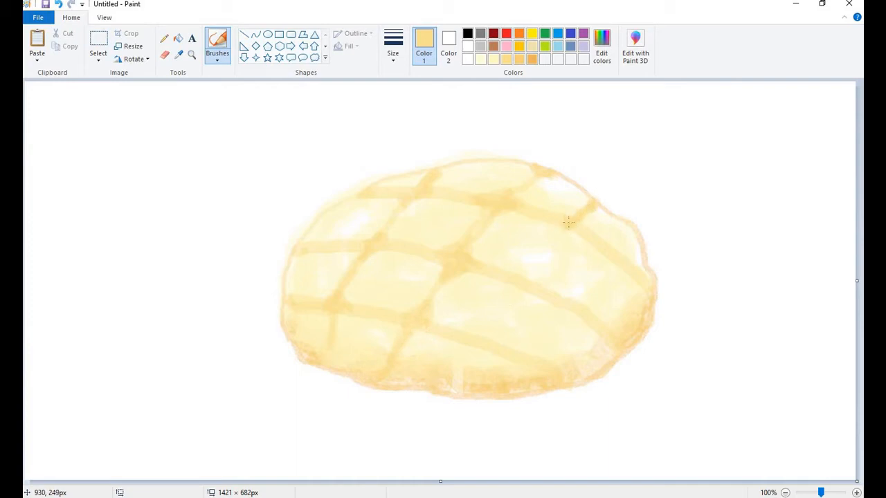
mouse_move(566, 231)
left_mouse_down()
mouse_move(526, 283)
mouse_move(519, 319)
mouse_move(524, 286)
mouse_move(514, 278)
mouse_move(541, 275)
mouse_move(533, 270)
mouse_move(515, 287)
mouse_move(514, 300)
mouse_move(537, 288)
mouse_move(503, 320)
left_mouse_up()
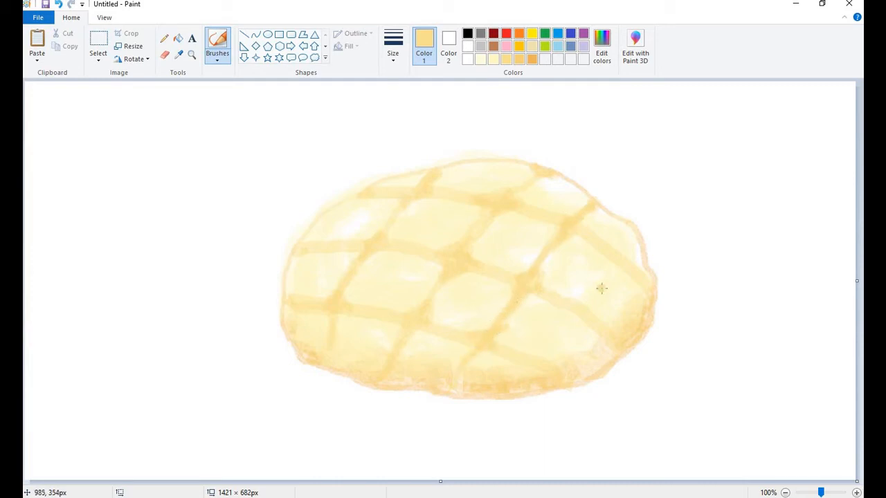
left_click(601, 229)
mouse_move(620, 267)
left_mouse_down()
mouse_move(584, 323)
mouse_move(611, 274)
mouse_move(576, 303)
mouse_move(590, 311)
mouse_move(545, 362)
left_mouse_up()
left_click_drag(580, 321, 570, 311)
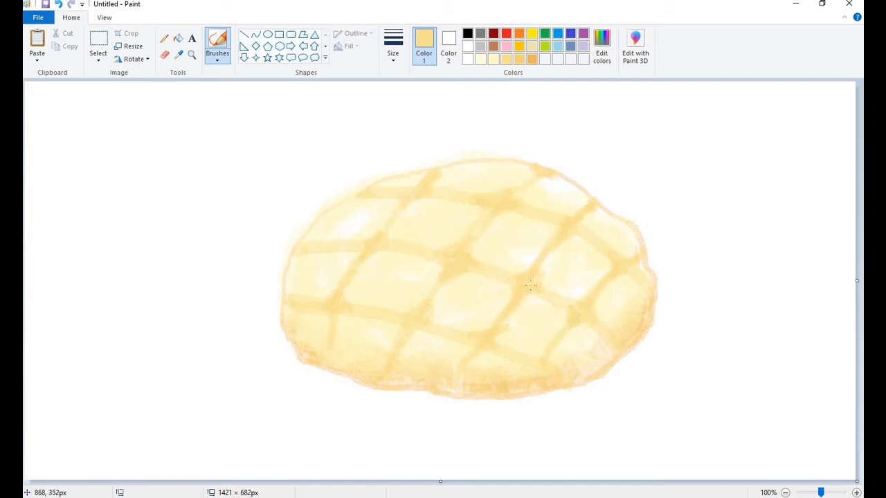
Deepen the bun's lower-right rim and parts of the grid lines with golden orange
left_click(517, 61)
left_click_drag(567, 376, 604, 363)
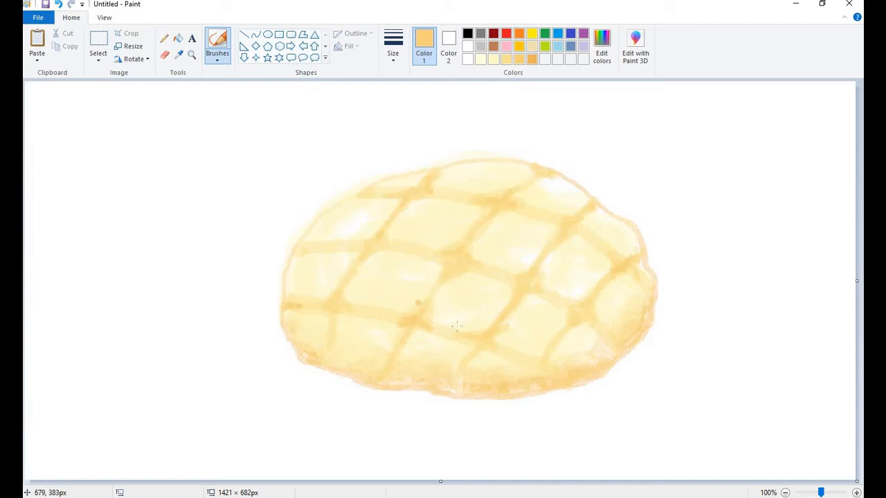
Soften the bun's outline and lower rim with pale yellow, and add white highlights inside the grid squares
left_click(493, 59)
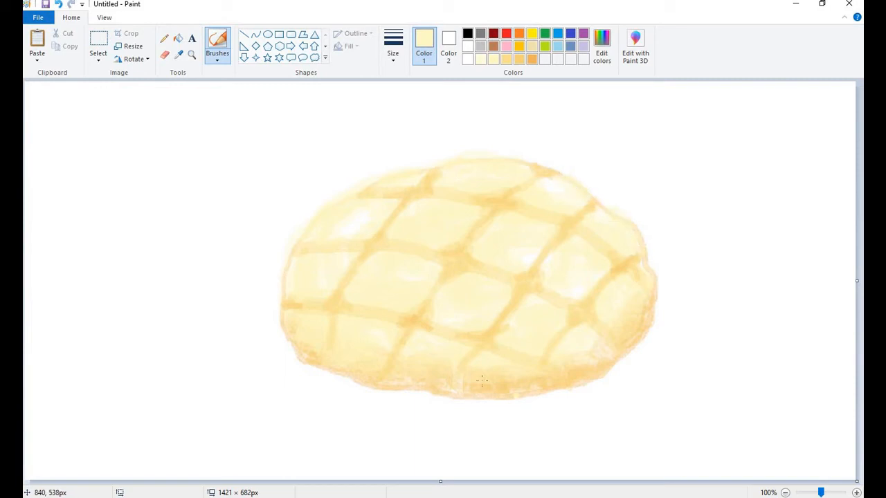
left_click_drag(482, 380, 447, 388)
left_click_drag(340, 369, 309, 360)
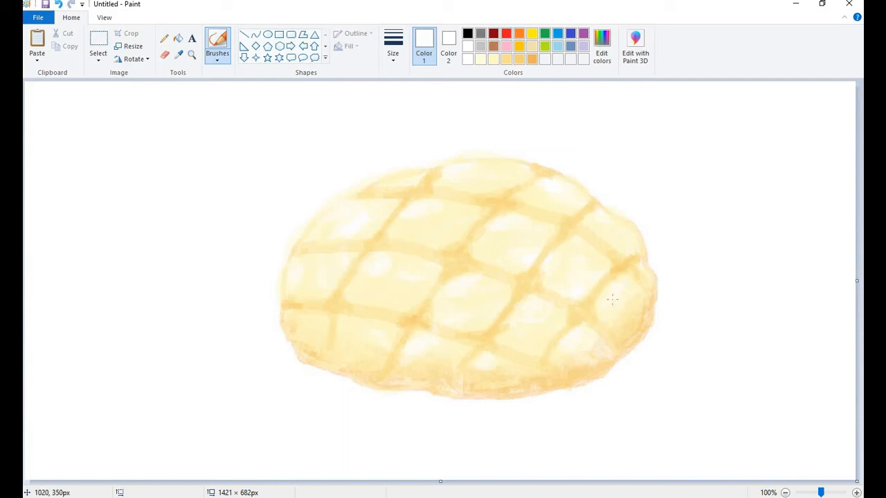
left_click(493, 60)
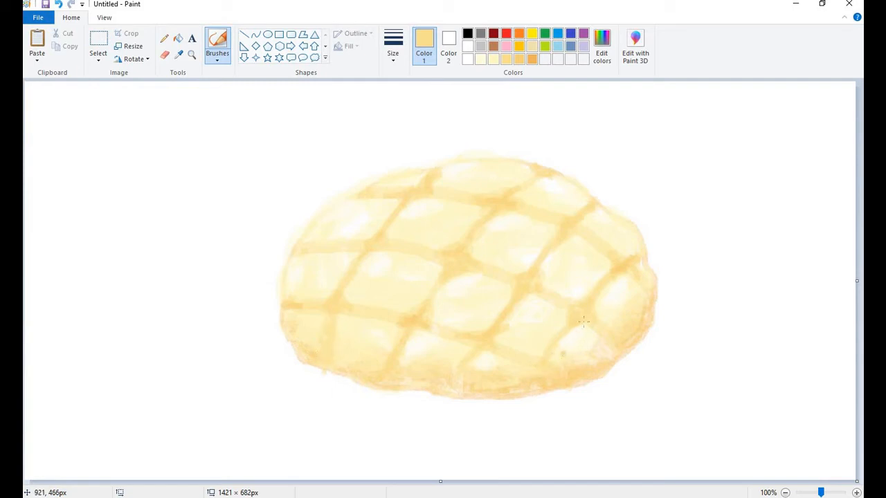
Darken the grid crossings in the middle and right part of the bun with dark orange dabs
left_click(532, 59)
left_click(462, 250)
key("ctrl+z")
left_click(441, 265)
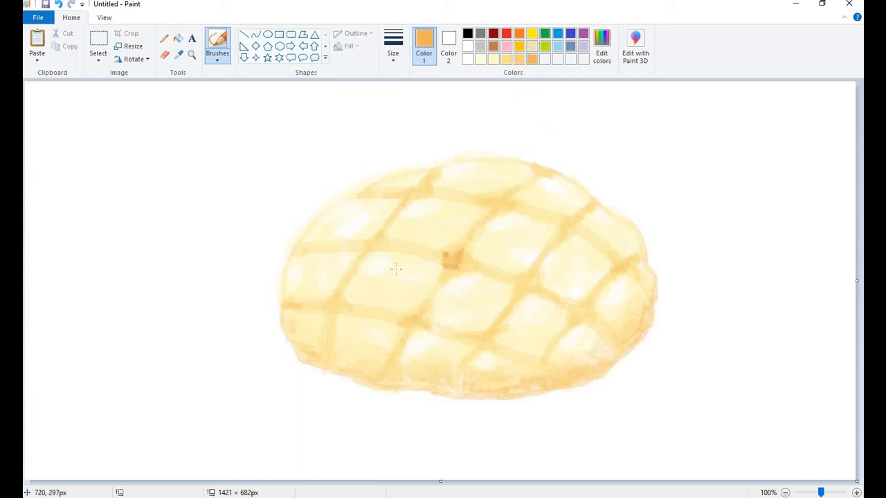
left_click(363, 247)
left_click(520, 282)
left_click_drag(533, 284, 529, 285)
mouse_move(567, 227)
left_mouse_down()
mouse_move(576, 227)
mouse_move(567, 233)
left_mouse_up()
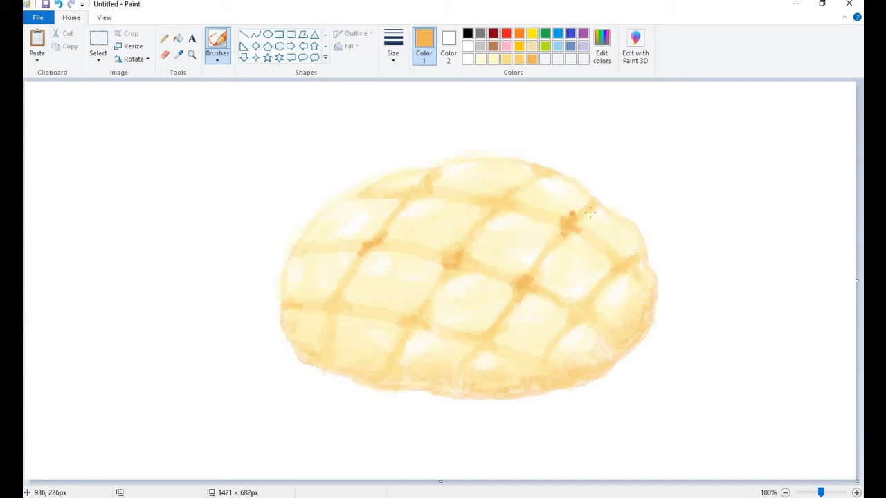
left_click(575, 221)
mouse_move(622, 266)
left_mouse_down()
mouse_move(627, 258)
mouse_move(625, 266)
left_mouse_up()
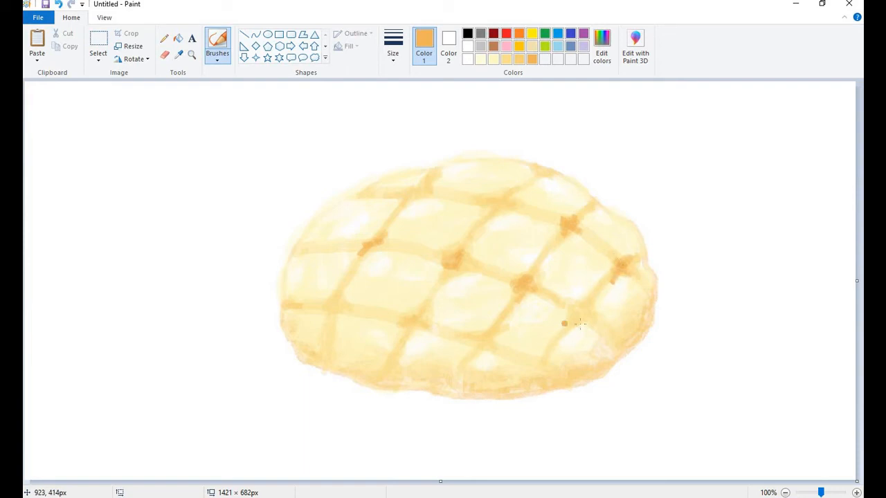
mouse_move(579, 317)
left_mouse_down()
mouse_move(583, 304)
mouse_move(577, 314)
left_mouse_up()
Accent the grid lines near the bun's lower right with thin dark orange strokes running down to the rim
left_click_drag(475, 346, 542, 361)
key("ctrl+z")
key("ctrl+y")
mouse_move(488, 335)
left_mouse_down()
mouse_move(458, 379)
mouse_move(481, 345)
mouse_move(444, 380)
left_mouse_up()
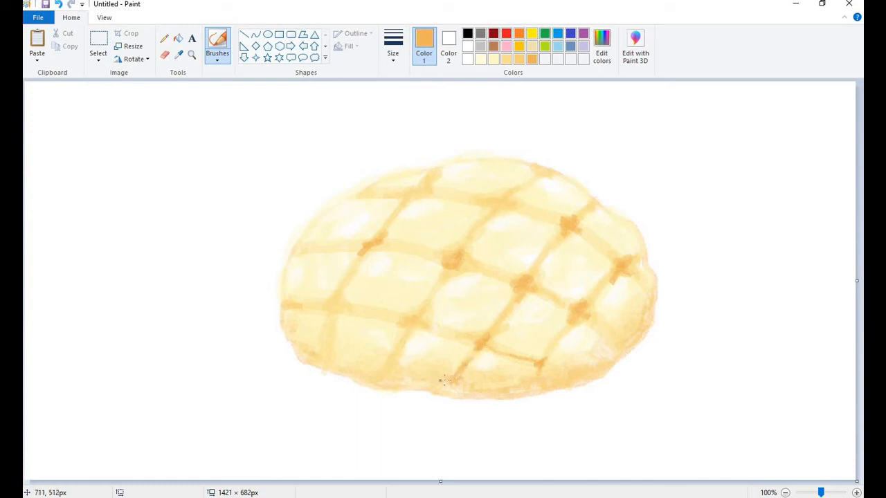
Outline the bun's lower rim in dark orange from the left side around to the right side
mouse_move(381, 373)
left_mouse_down()
mouse_move(358, 381)
mouse_move(475, 389)
left_mouse_up()
mouse_move(312, 328)
left_mouse_down()
mouse_move(289, 335)
mouse_move(303, 362)
mouse_move(298, 341)
mouse_move(300, 354)
mouse_move(315, 346)
mouse_move(286, 336)
mouse_move(302, 354)
left_mouse_up()
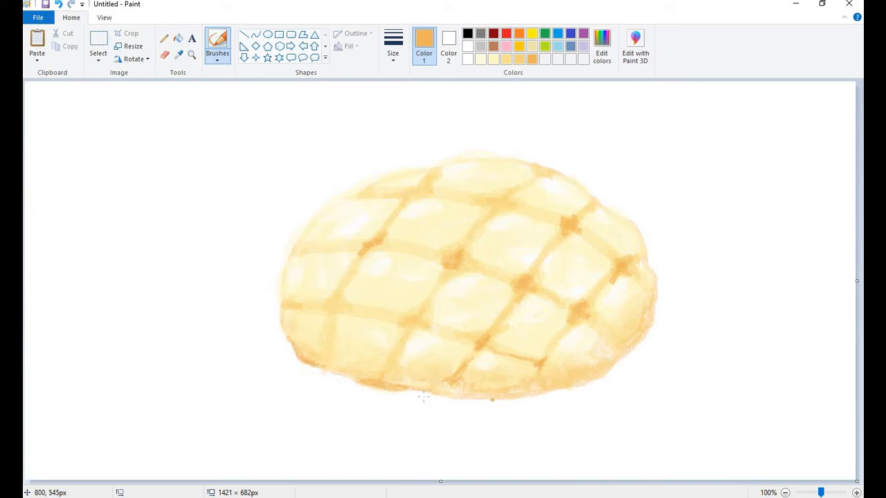
left_click_drag(363, 384, 365, 384)
mouse_move(486, 400)
left_mouse_down()
mouse_move(560, 385)
mouse_move(522, 387)
mouse_move(573, 393)
mouse_move(612, 363)
mouse_move(596, 379)
left_mouse_up()
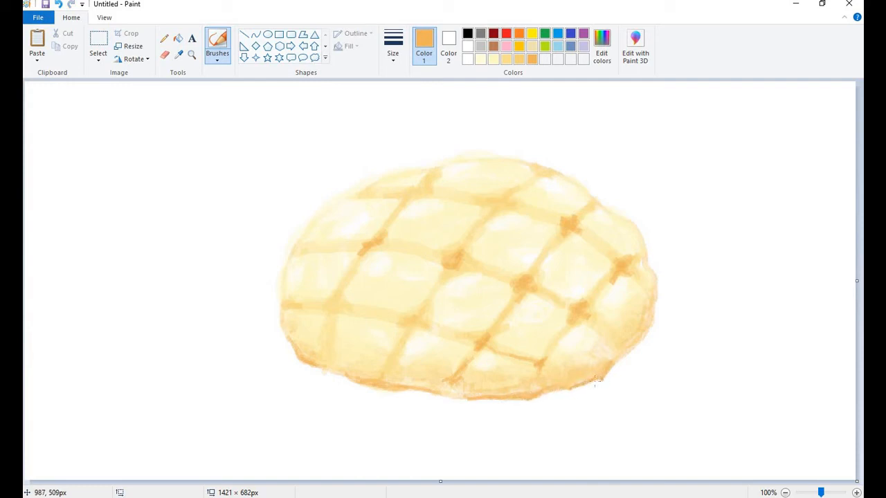
left_click_drag(651, 317, 615, 358)
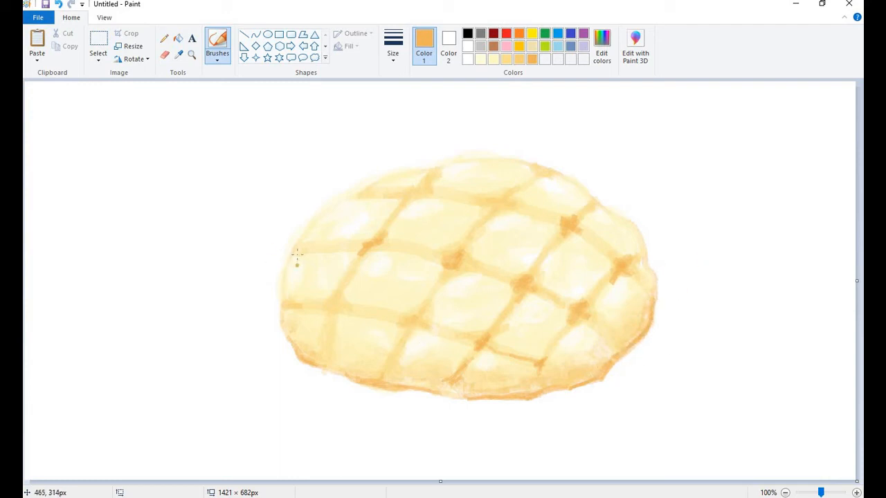
Darken the left ends of the upper bands and the remaining grid crossings with dark orange strokes
left_click_drag(296, 254, 346, 249)
left_click_drag(292, 258, 325, 245)
mouse_move(364, 193)
left_mouse_down()
mouse_move(357, 196)
mouse_move(413, 191)
left_mouse_up()
mouse_move(495, 202)
left_mouse_down()
mouse_move(503, 197)
mouse_move(493, 210)
mouse_move(514, 203)
left_mouse_up()
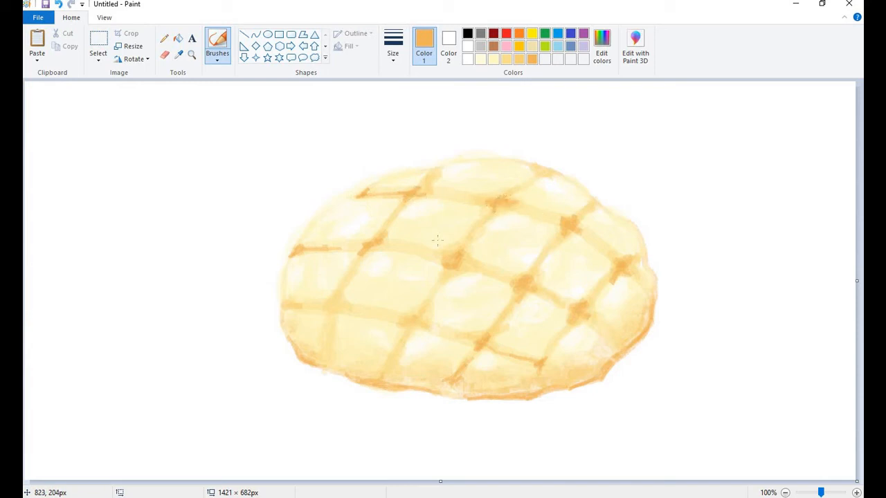
mouse_move(332, 312)
left_mouse_down()
mouse_move(326, 308)
mouse_move(334, 306)
left_mouse_up()
left_click_drag(420, 317, 407, 333)
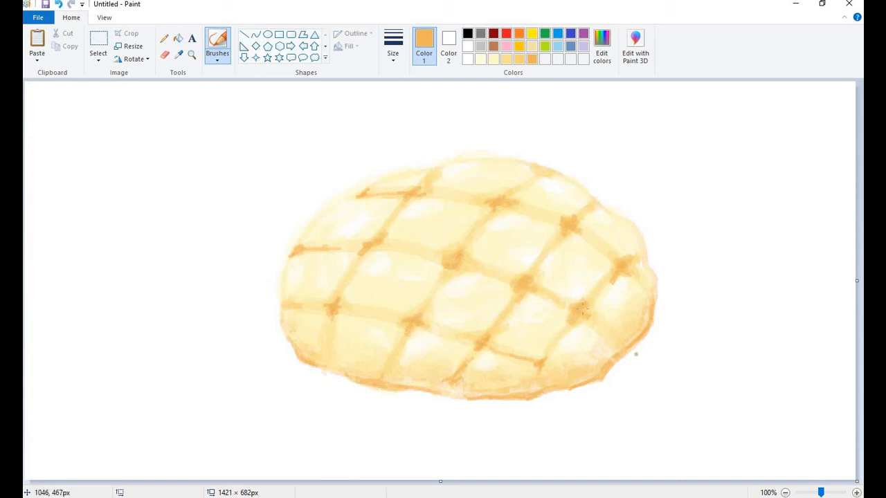
Strengthen the grid lines between the crossings with golden orange, and switch to a lighter orange for blending
left_click(521, 60)
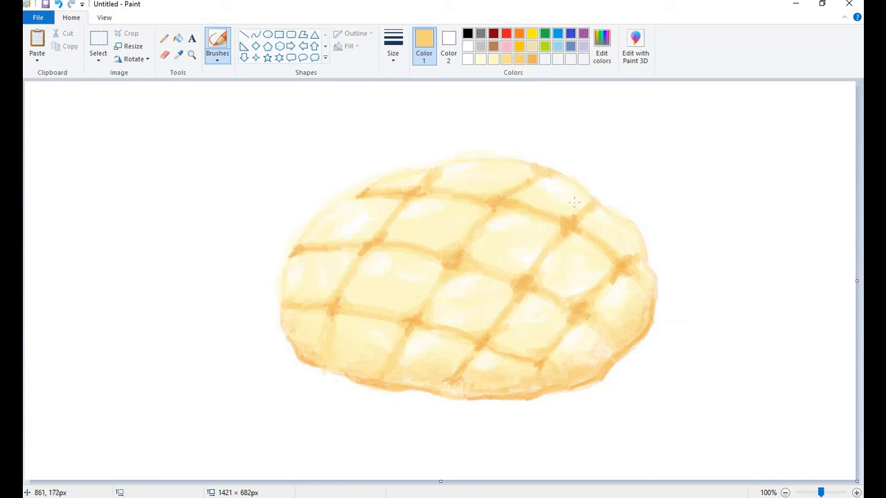
left_click_drag(389, 235, 409, 246)
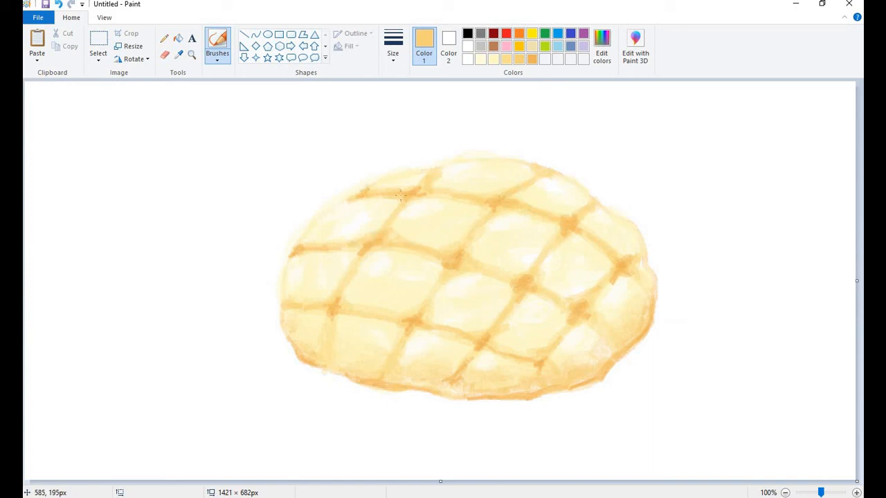
left_click_drag(445, 194, 491, 201)
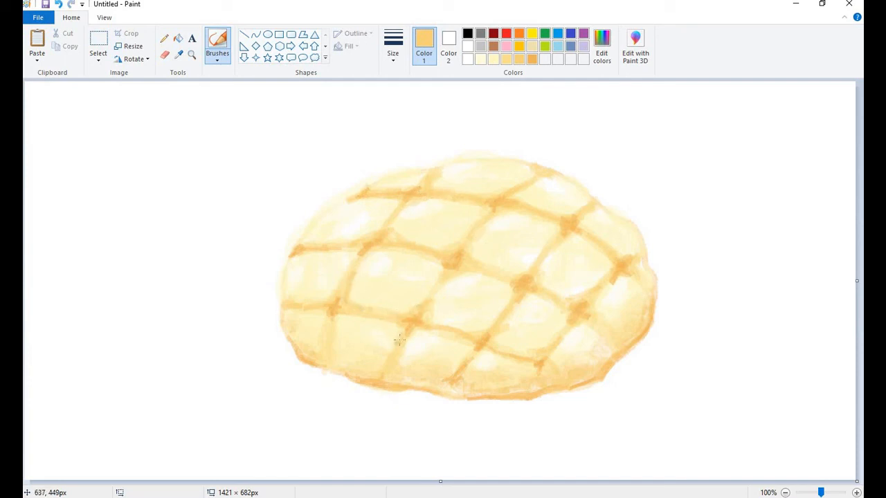
left_click(447, 351)
key("ctrl+z")
left_click(507, 60)
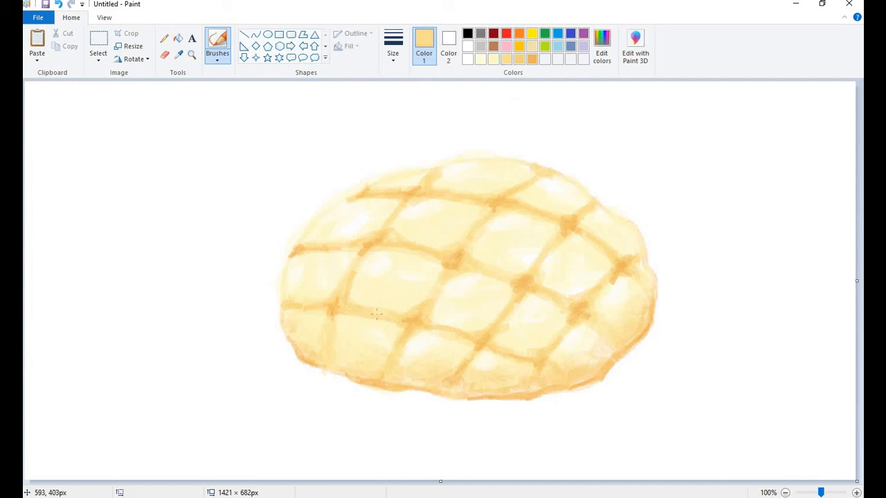